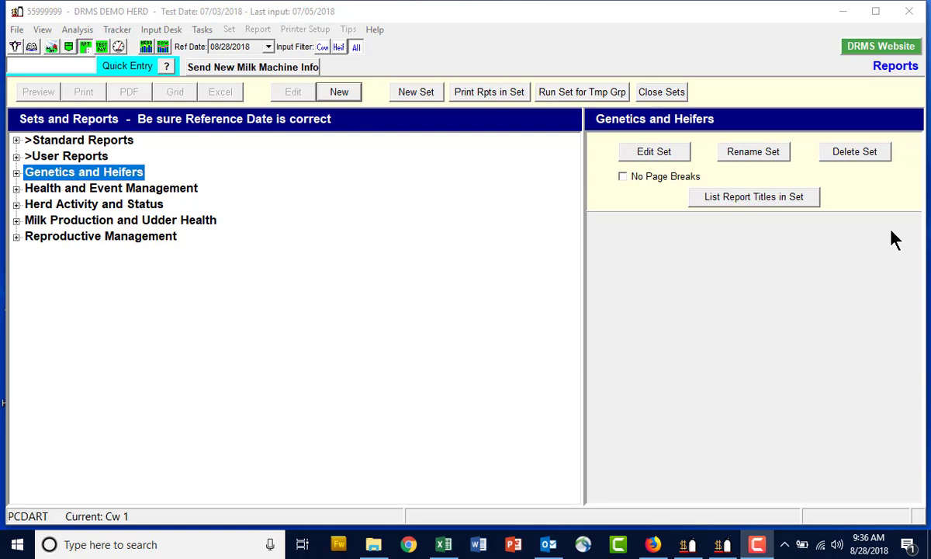
- Create a new report titled "milk pregnanacy on test day"
click(87, 49)
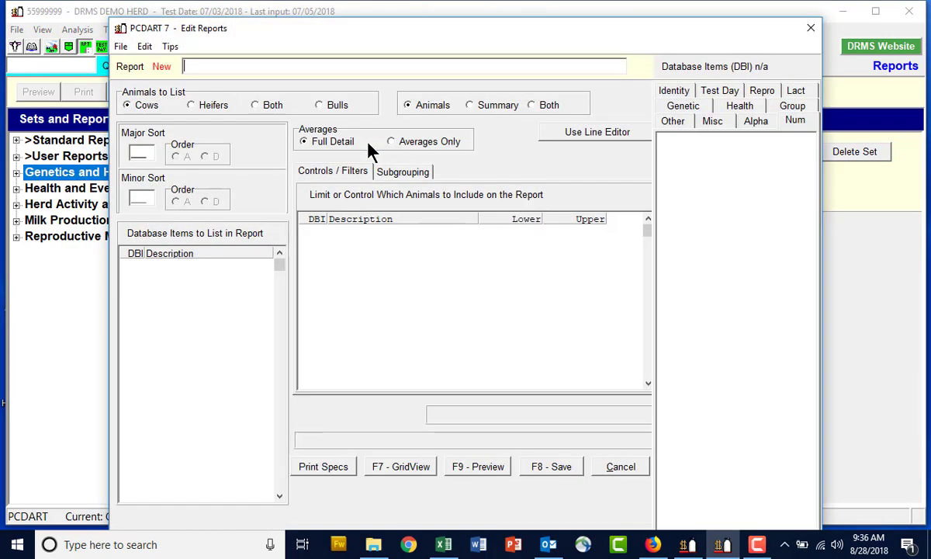
text(milk pregnan)
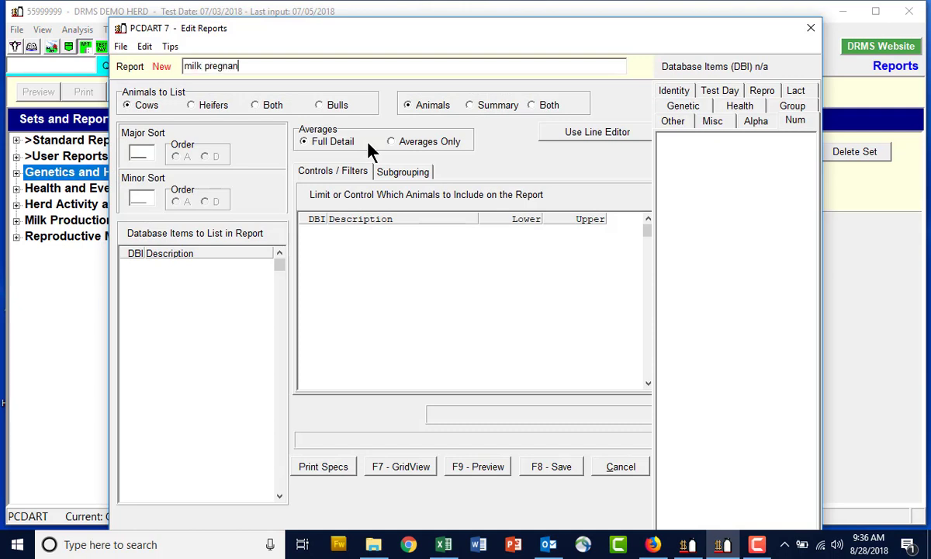
text(acy on test )
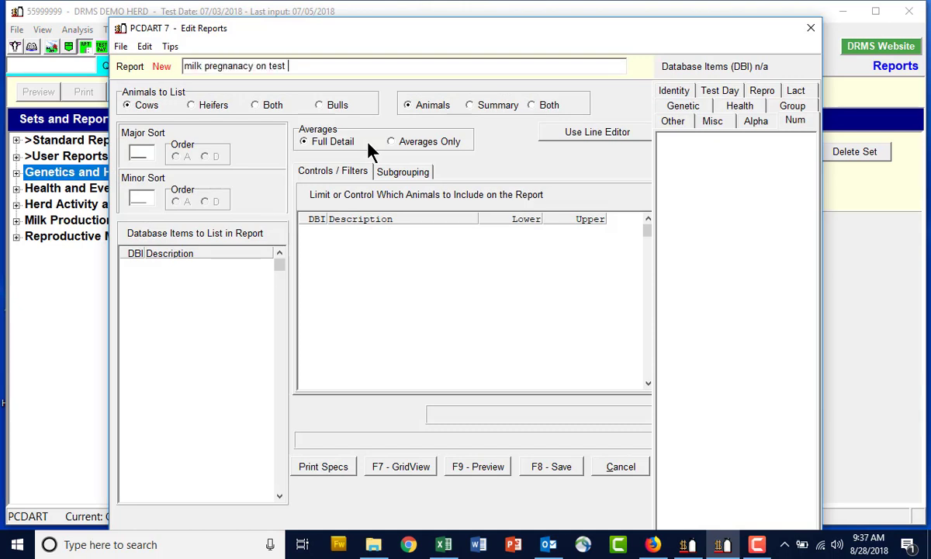
text(day)
- List database items 004 Group, 050 Index, 002 Days since bred/heat and 007 Days in milk on ref date in the report
click(176, 289)
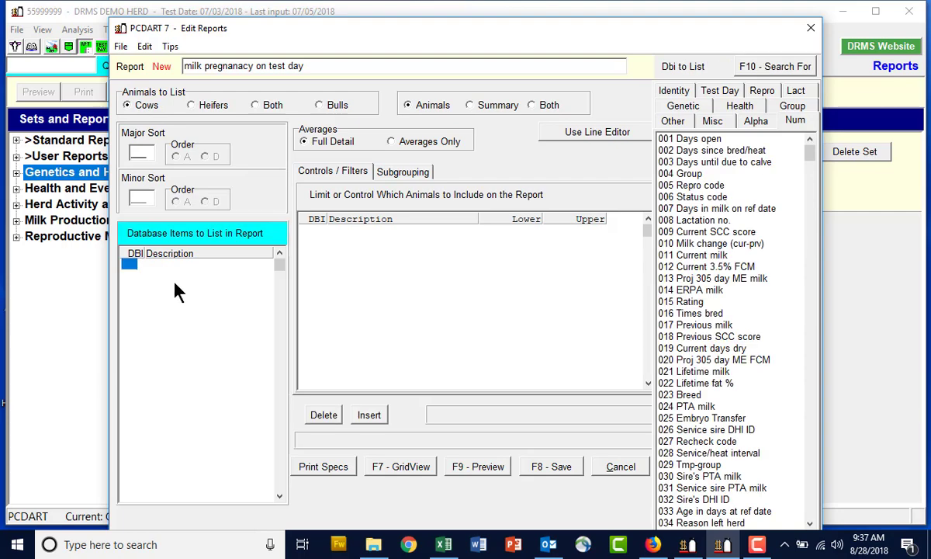
text(4)
key(Return)
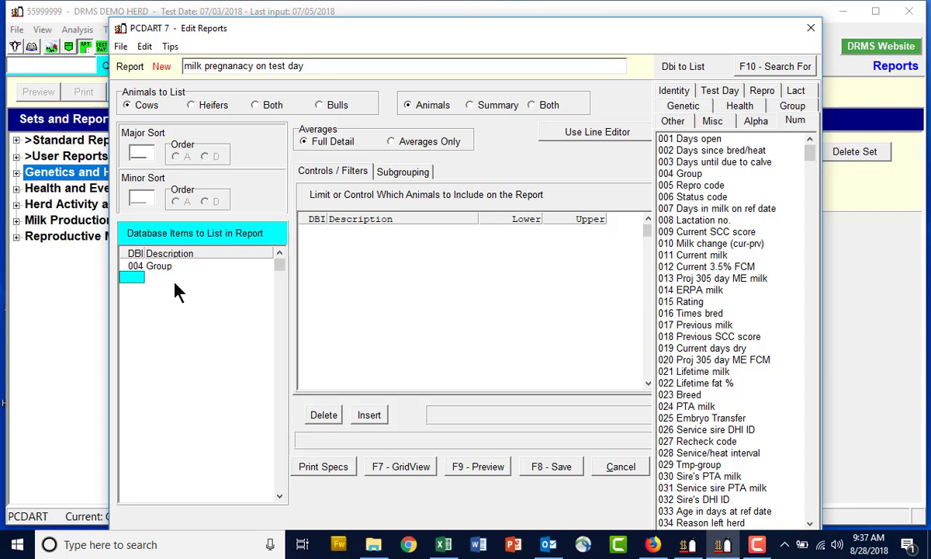
text(50)
key(Return)
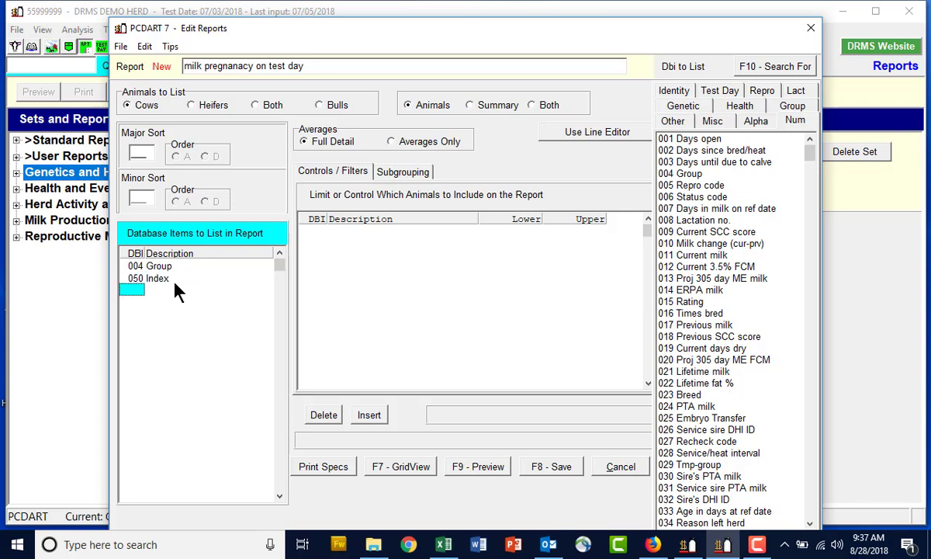
text(2)
key(Return)
text(7)
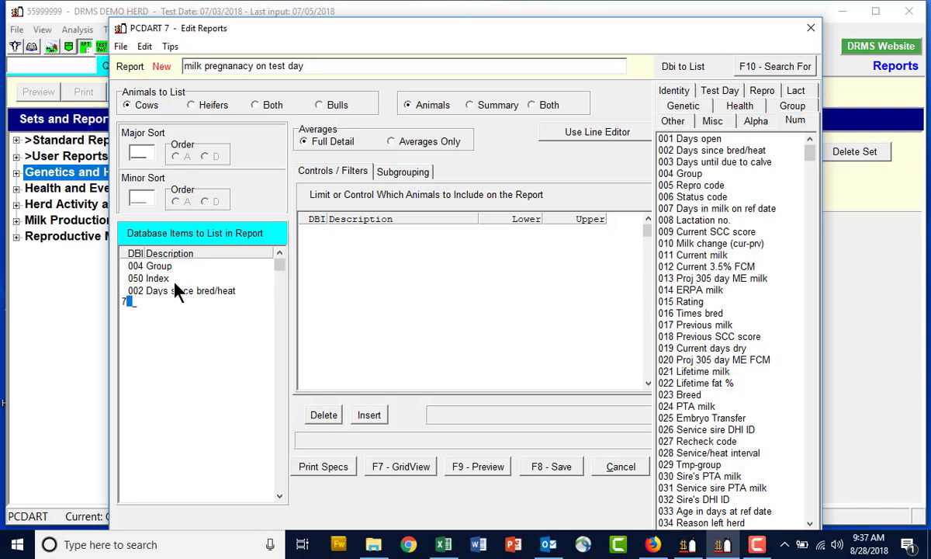
key(Return)
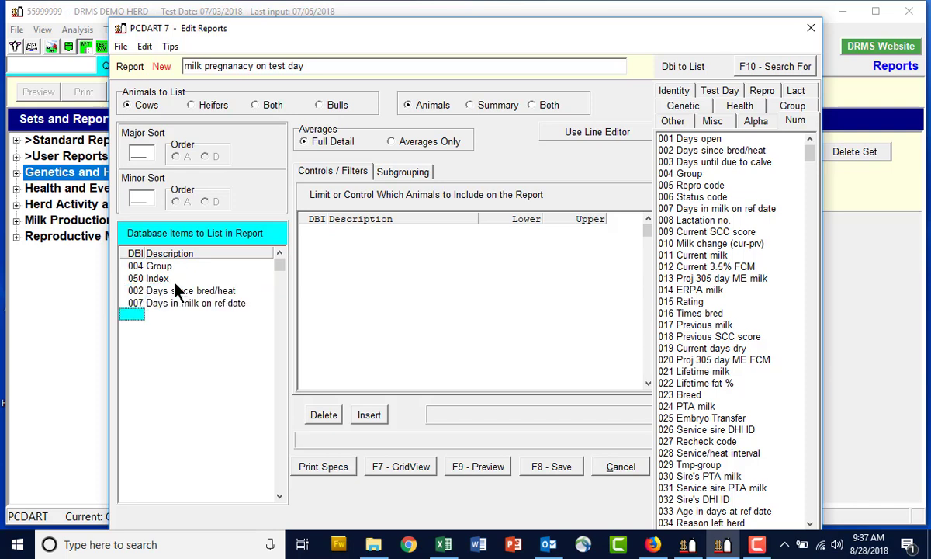
- Add 088 Service sire name/code, 016 Times bred, 005 Repro code and 684 Reason on report - 1st to the listed items
text(88)
key(Return)
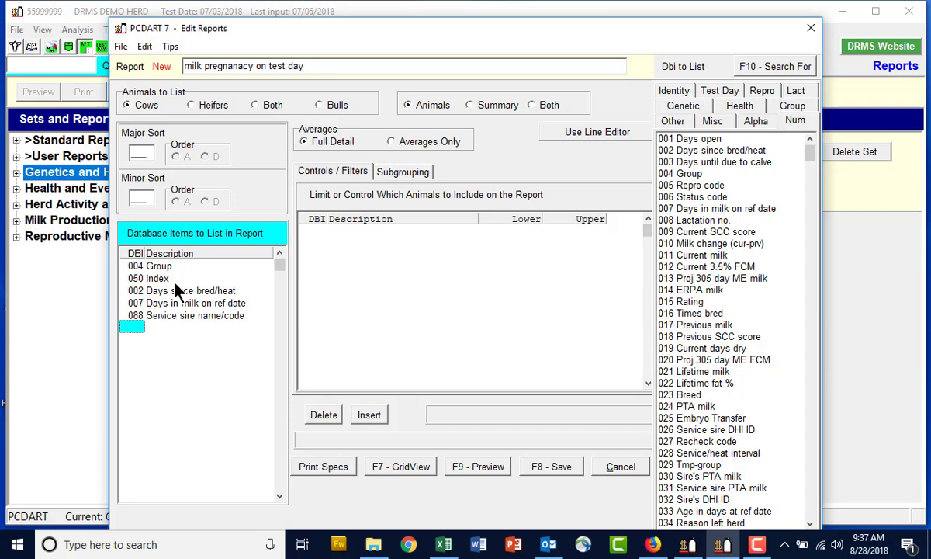
text(16)
key(Return)
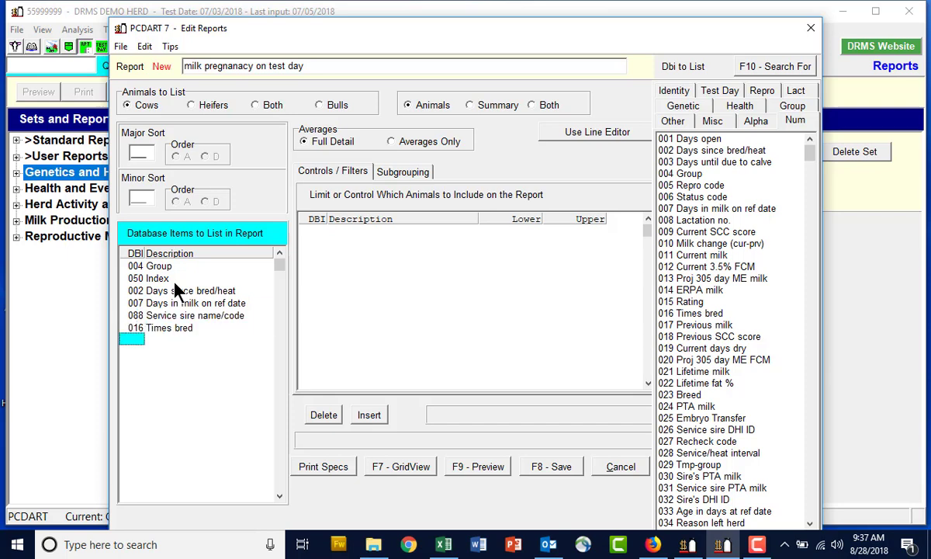
text(5)
key(Return)
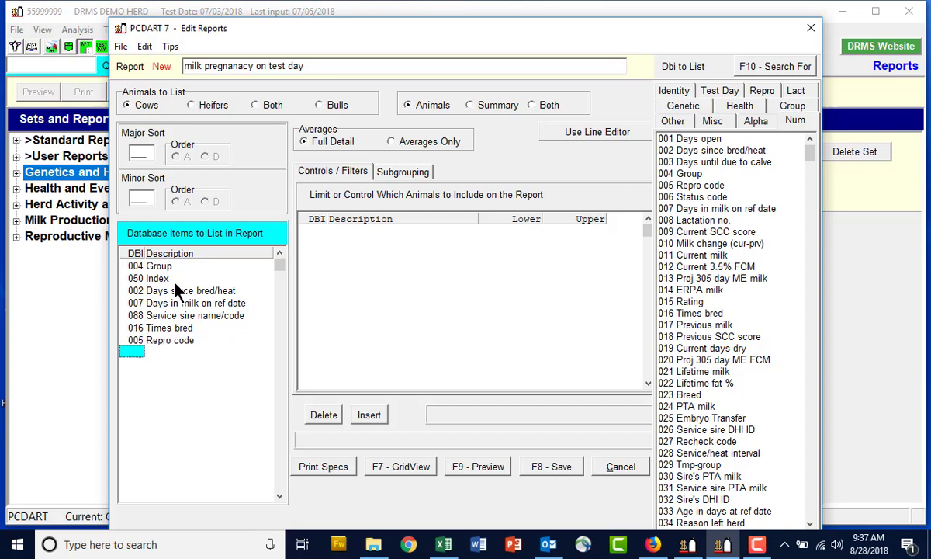
text(684)
key(Return)
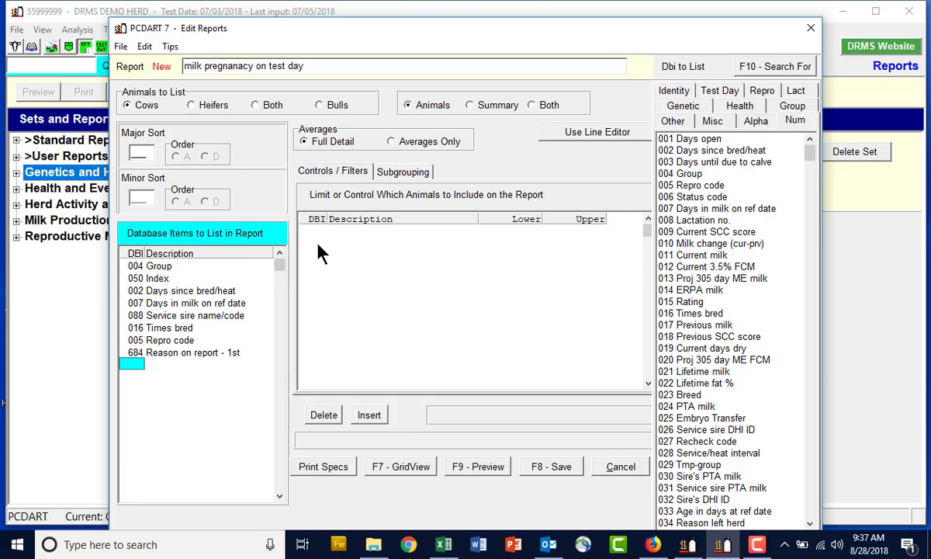
- Search for the Times bred item and add it as an animal filter ranging from 1 to 99
click(464, 359)
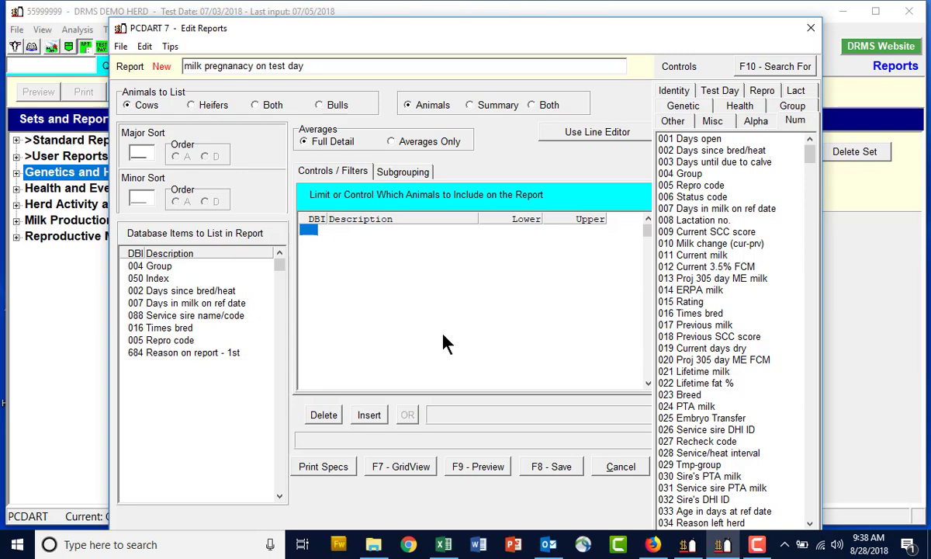
click(768, 66)
text(times)
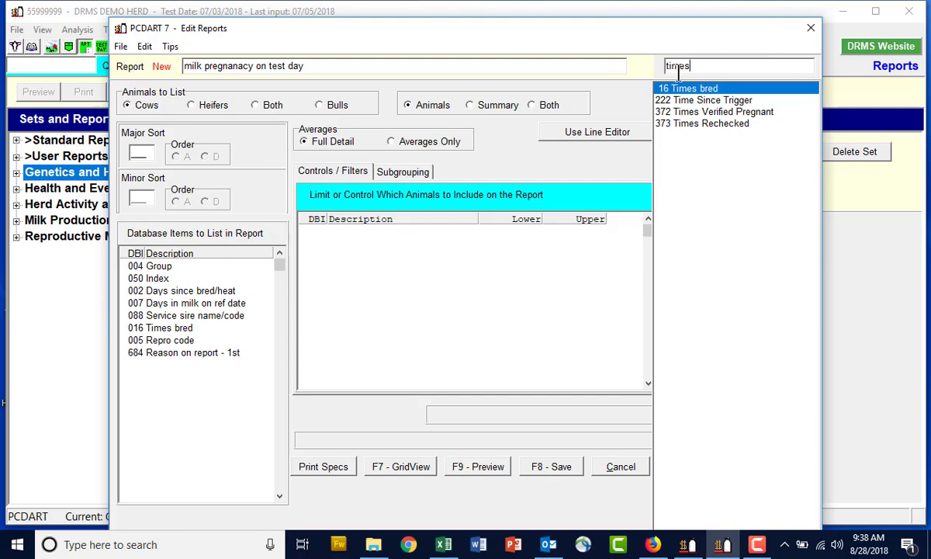
click(671, 90)
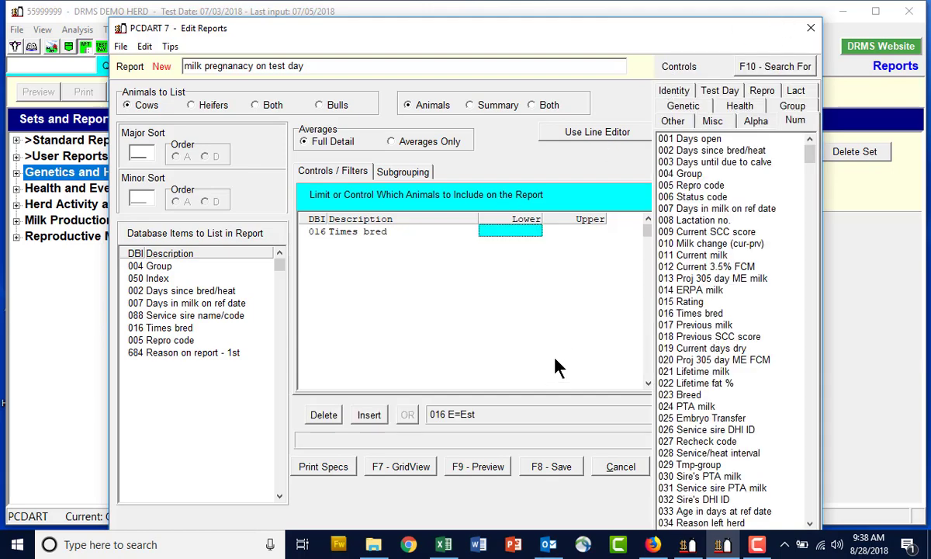
text(1)
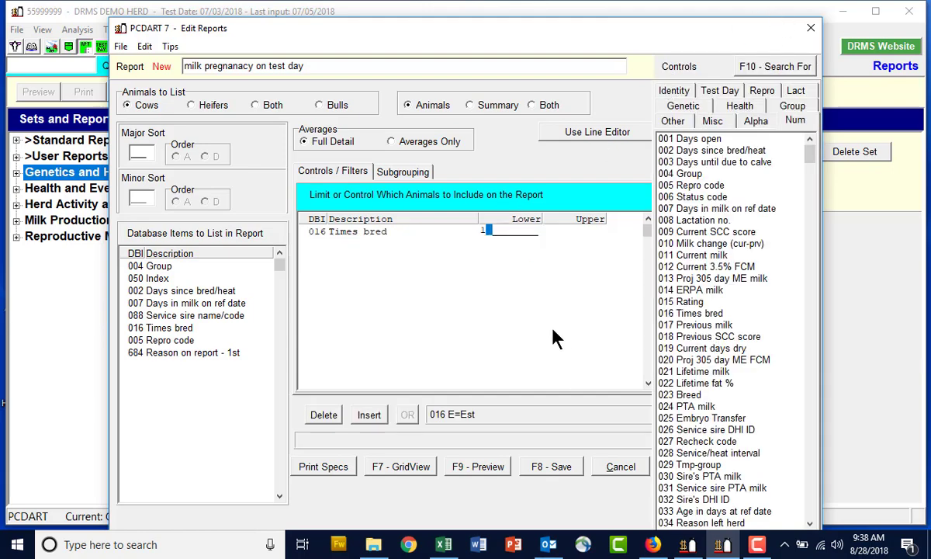
key(Tab)
text(99)
key(Return)
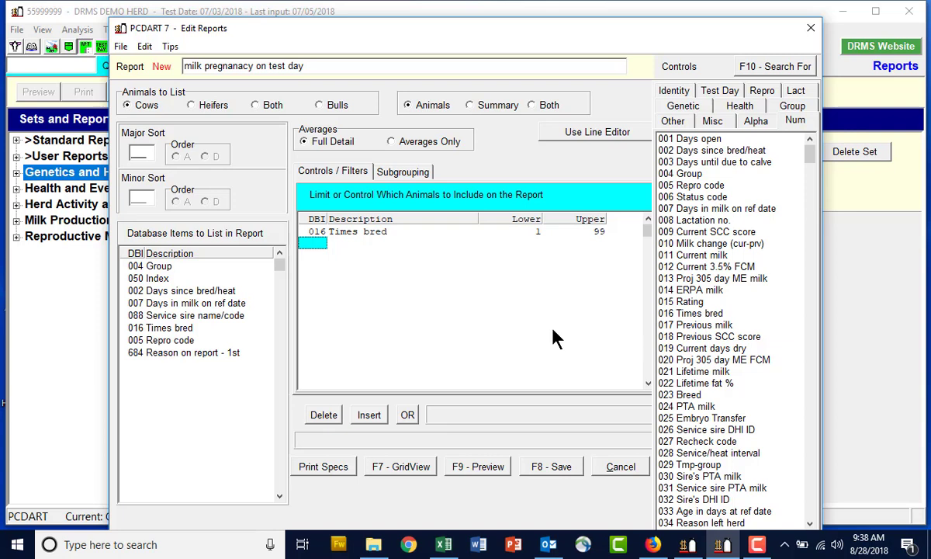
- Add a filter on item 002 Days since bred/heat ranging from 28 to 999
text(2)
key(Return)
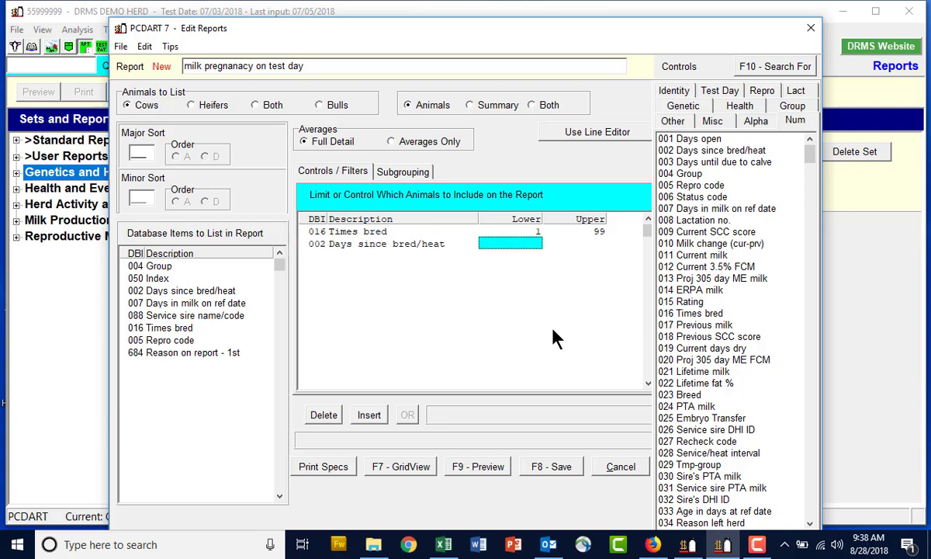
text(28)
key(Return)
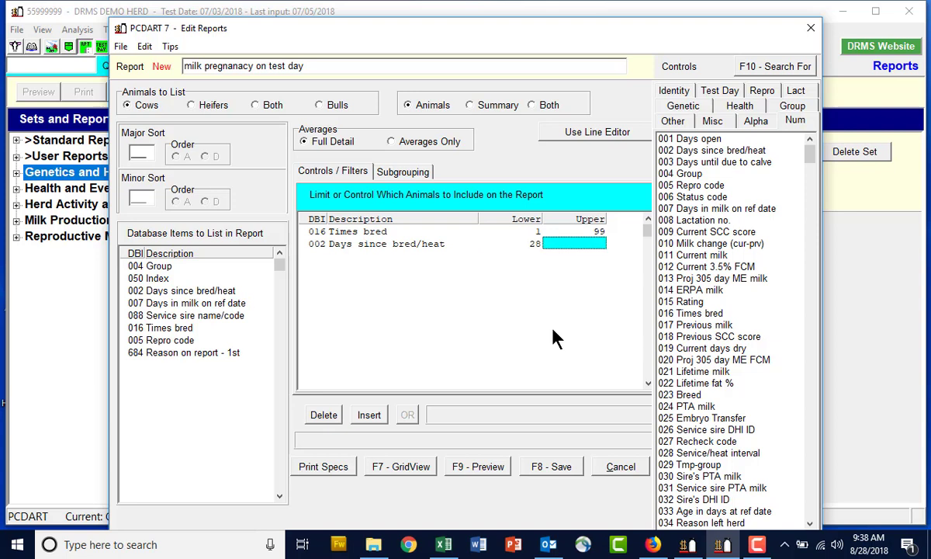
text(999)
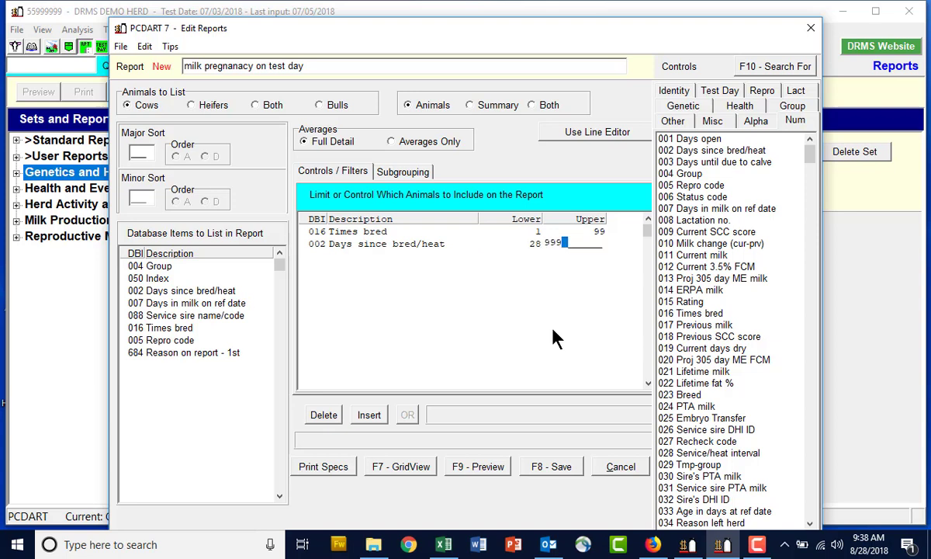
key(Return)
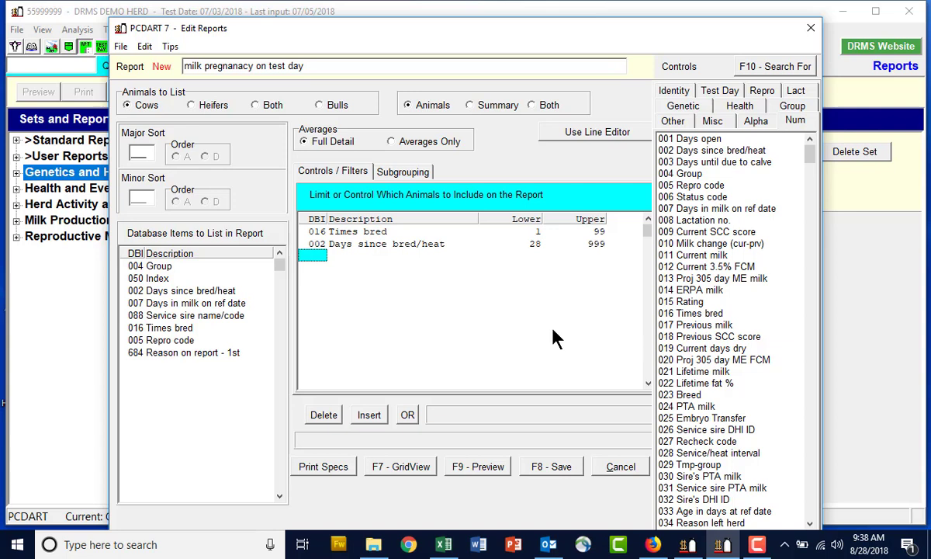
- Add a filter on item 005 Repro code with both lower and upper limits set to P
text(005)
key(Return)
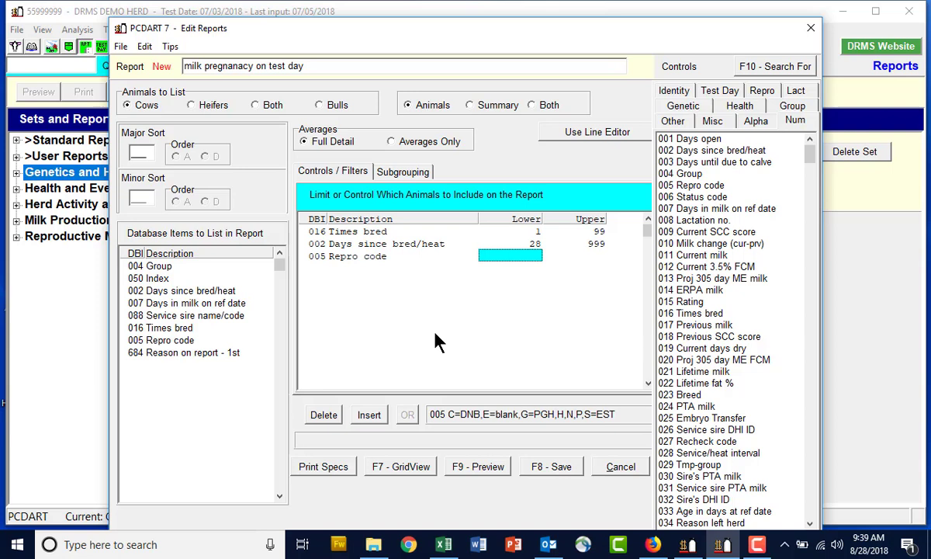
text(P)
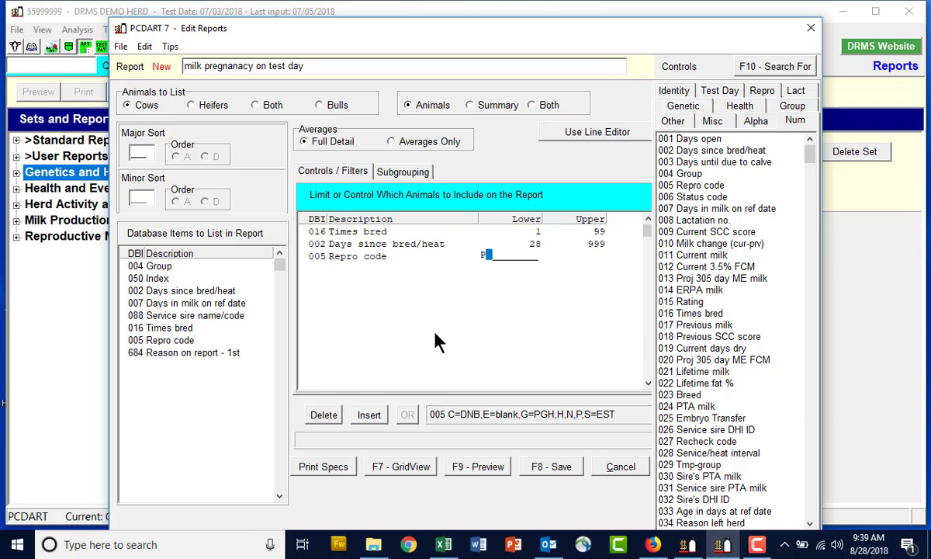
key(Tab)
text(P)
key(Tab)
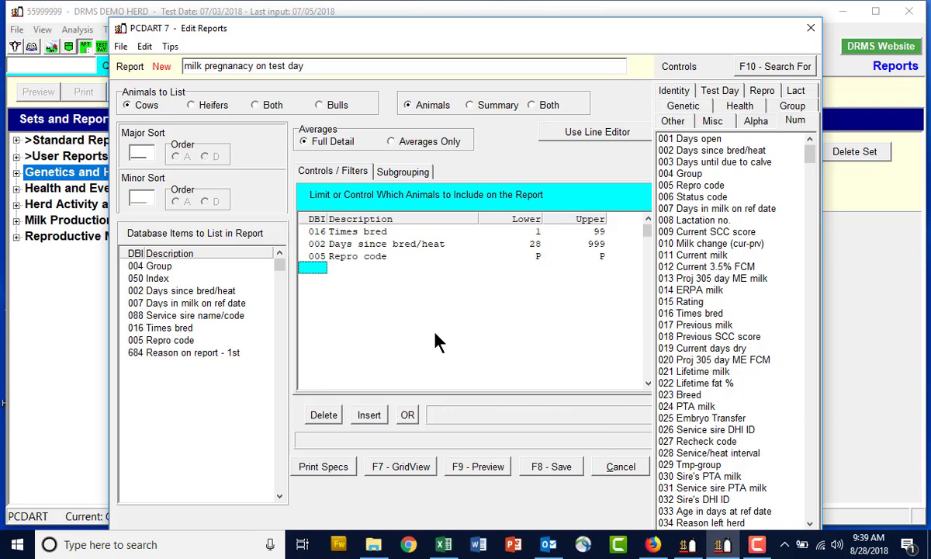
- Preview the report, look through the listed cows and close the preview
click(466, 467)
scroll(503, 254, down, 10)
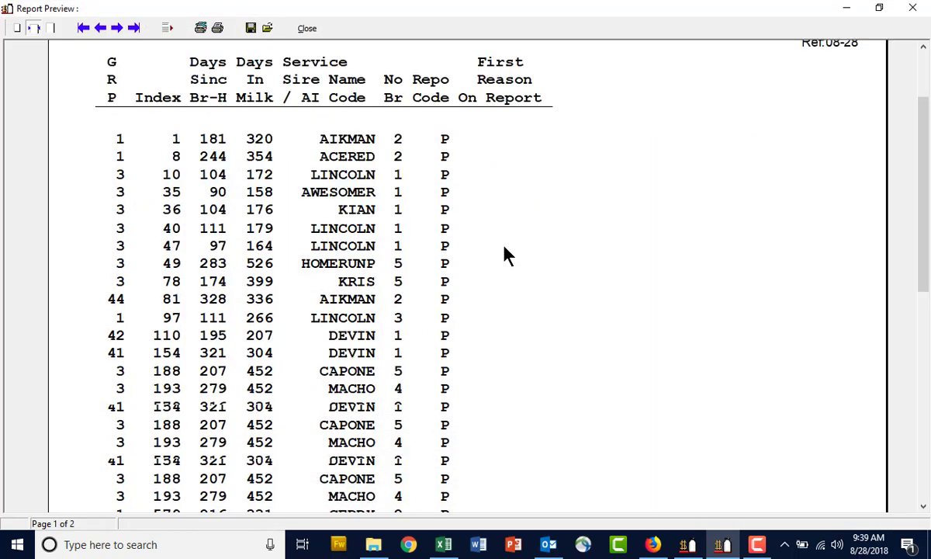
scroll(503, 254, up, 10)
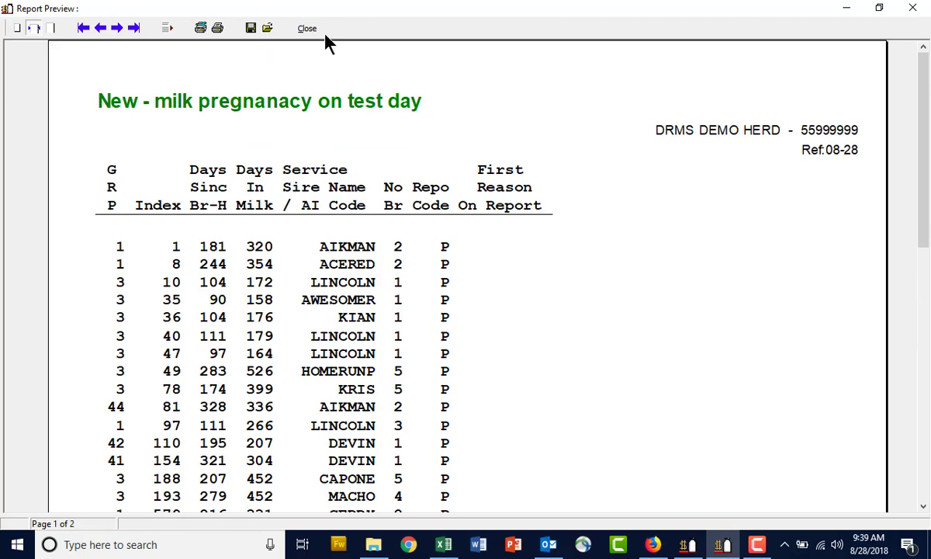
click(308, 28)
- Change the Repro code filter's lower limit to E and its upper limit to N
click(537, 258)
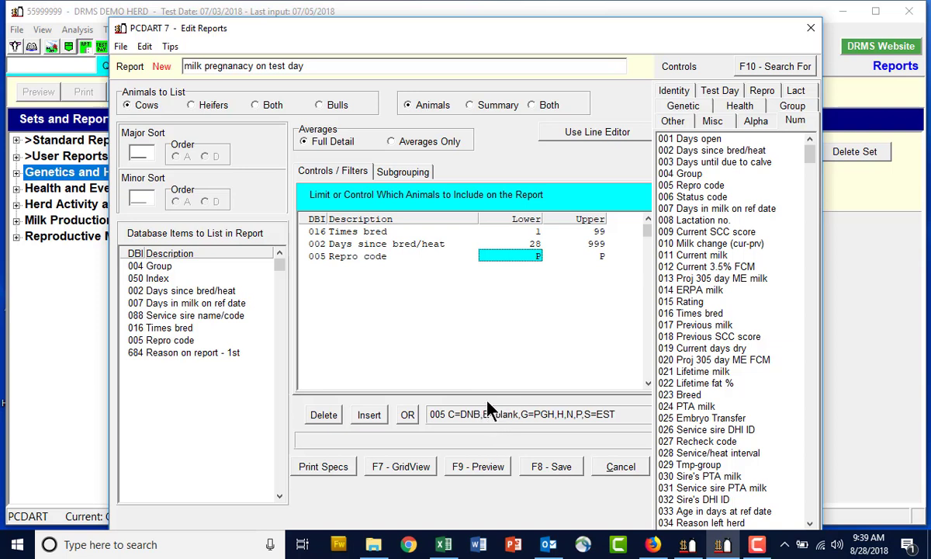
text(E)
key(Tab)
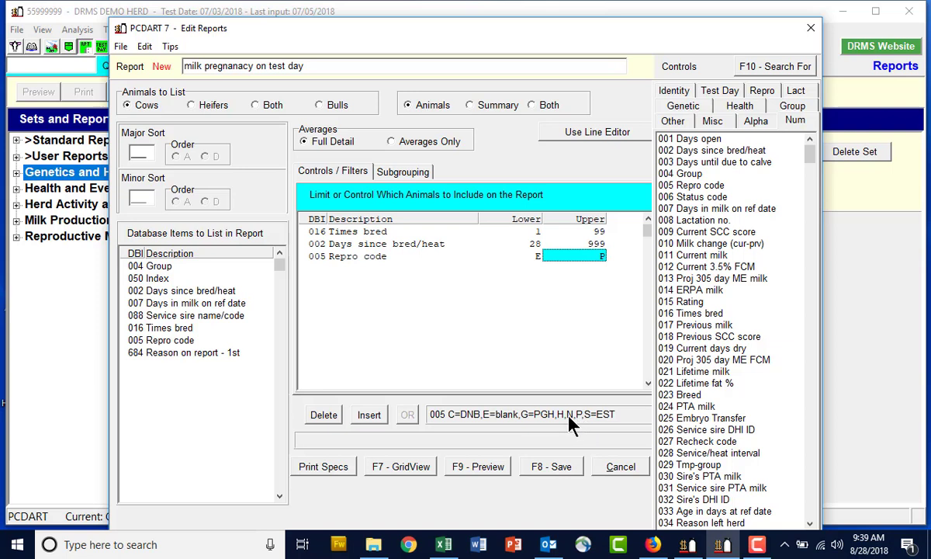
text(N)
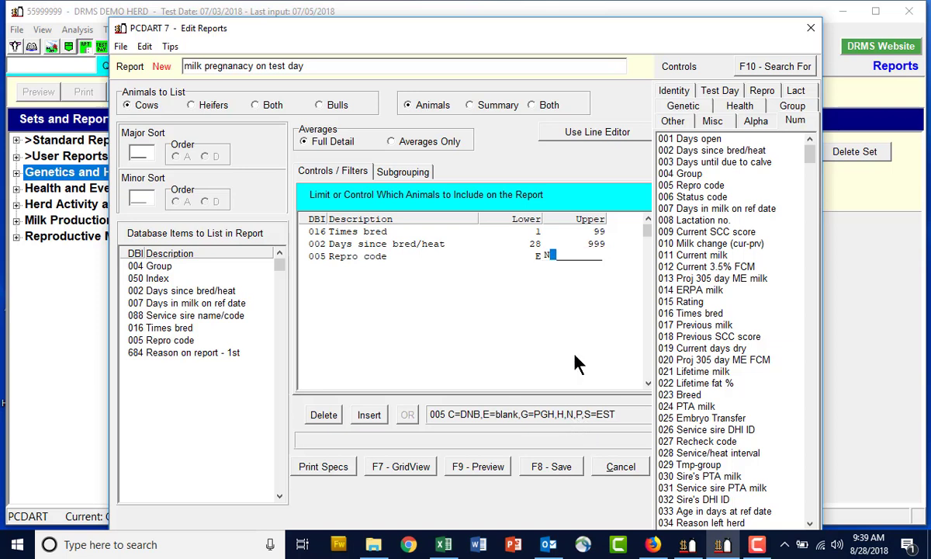
key(Tab)
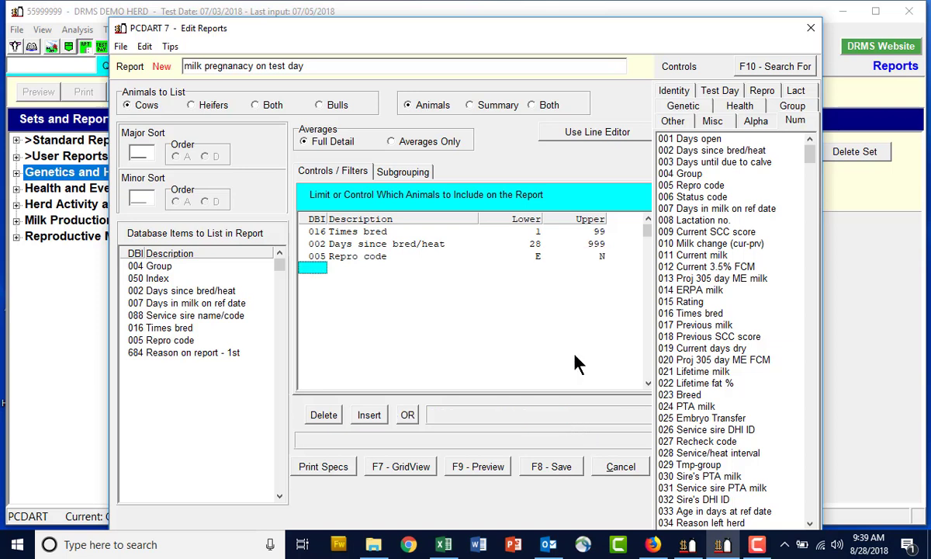
- Start an OR condition and add a filter on item 091 Days carried calf ranging from 60 to 90
text(OR)
key(Tab)
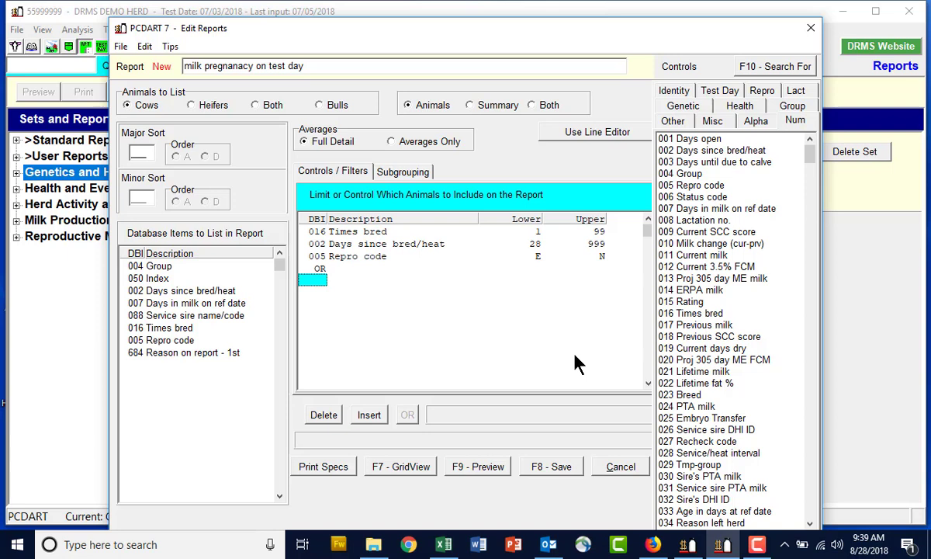
text(091)
key(Return)
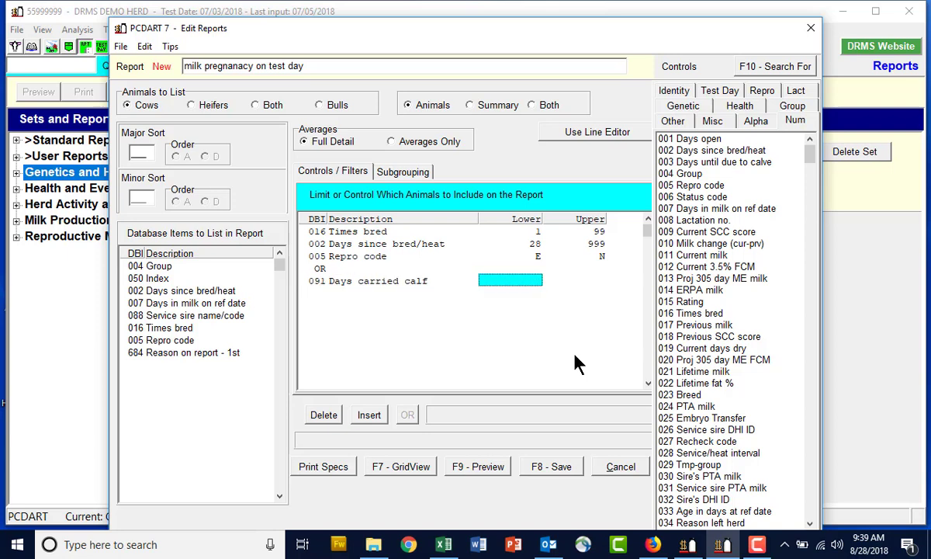
text(60)
key(Return)
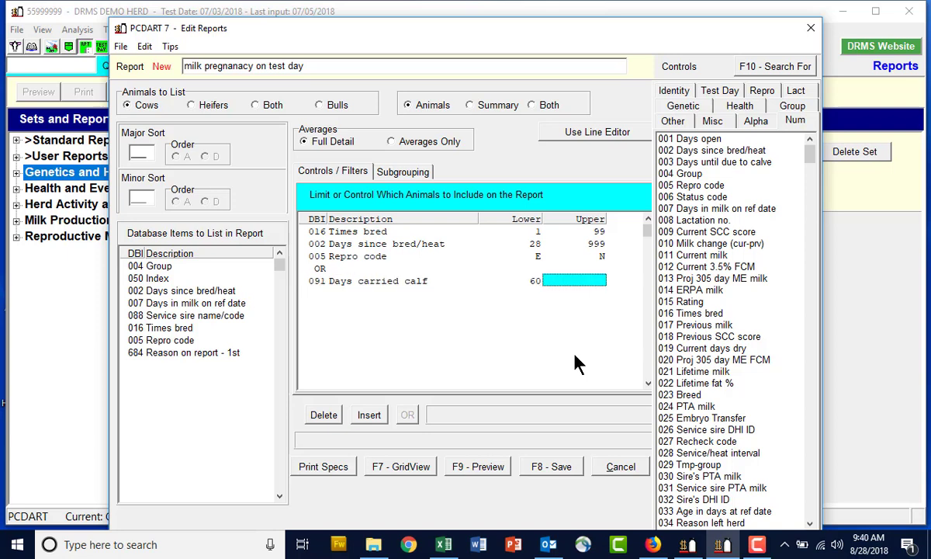
text(90)
key(Return)
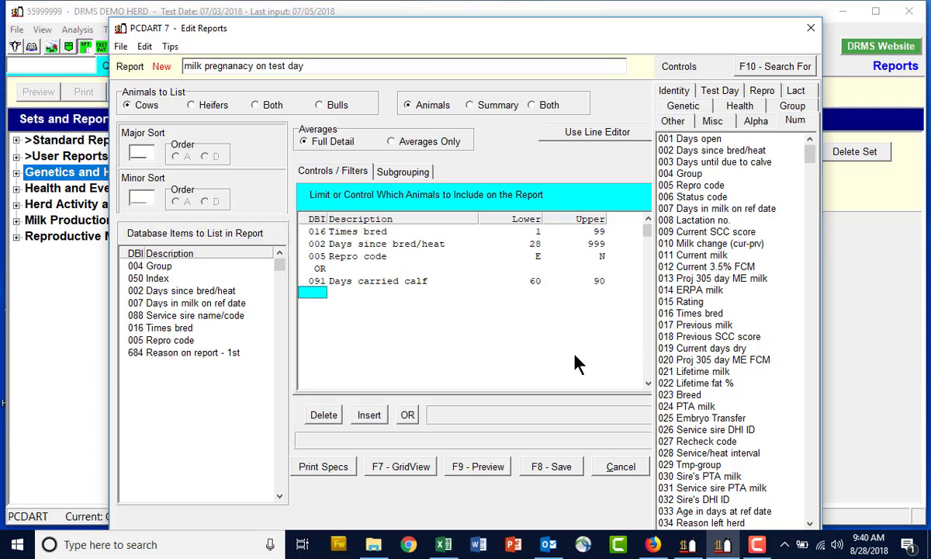
- Add a filter on item 005 Repro code with both limits set to P under the 60 to 90 Days carried calf filter
text(005)
key(Return)
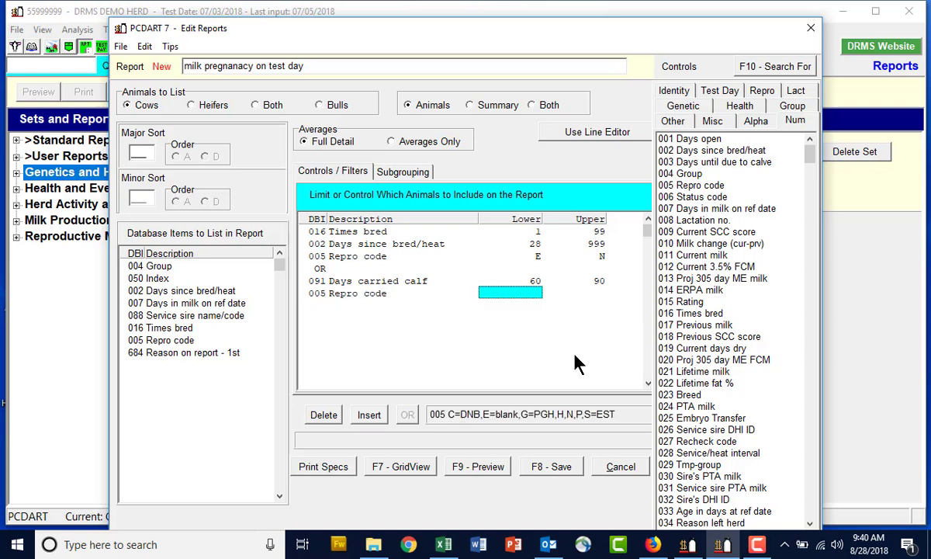
text(P)
key(Return)
text(P)
key(Return)
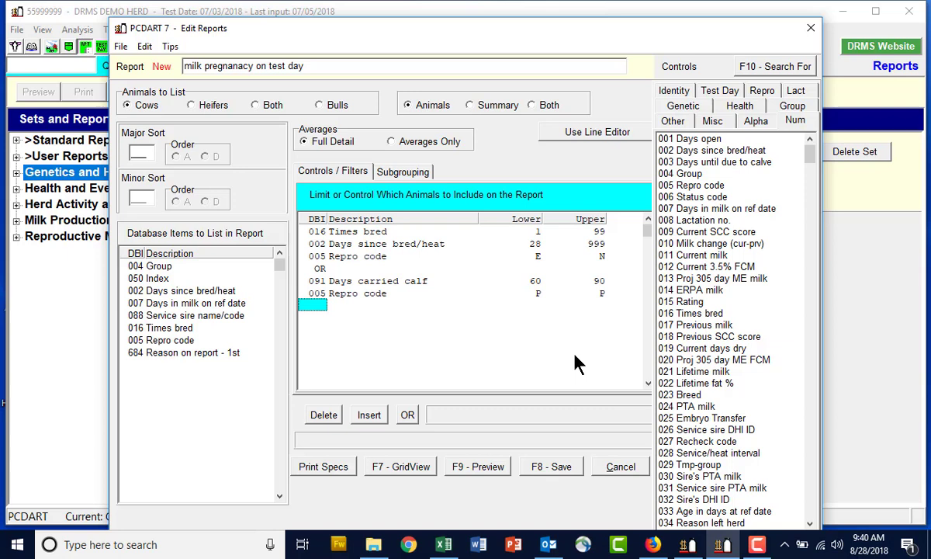
- Add a filter on item 027 Recheck code with the lower limit NOT and the upper limit V
text(027)
key(Return)
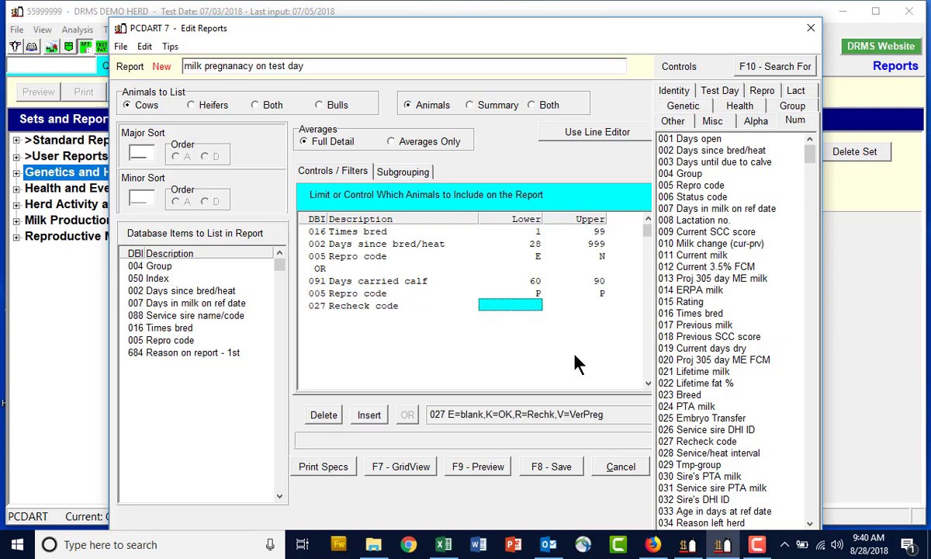
text(NOT)
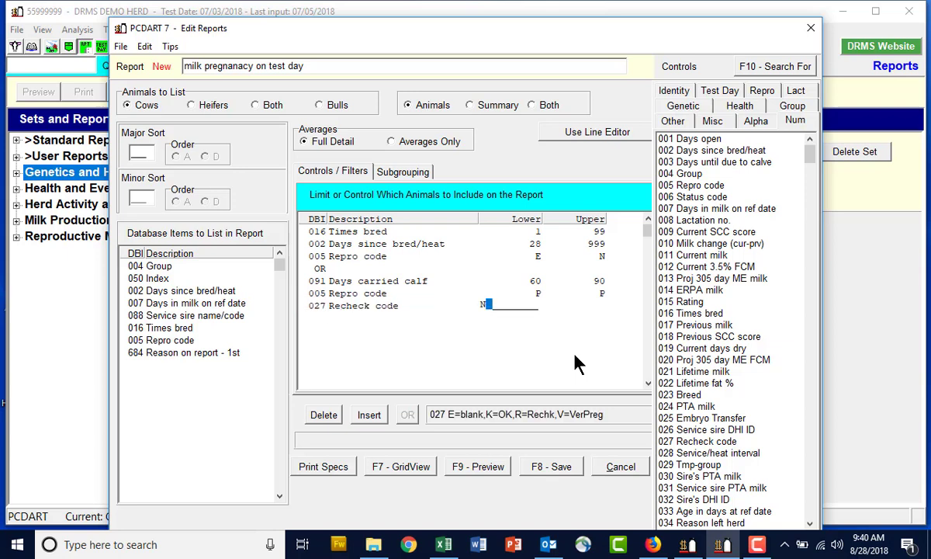
key(Return)
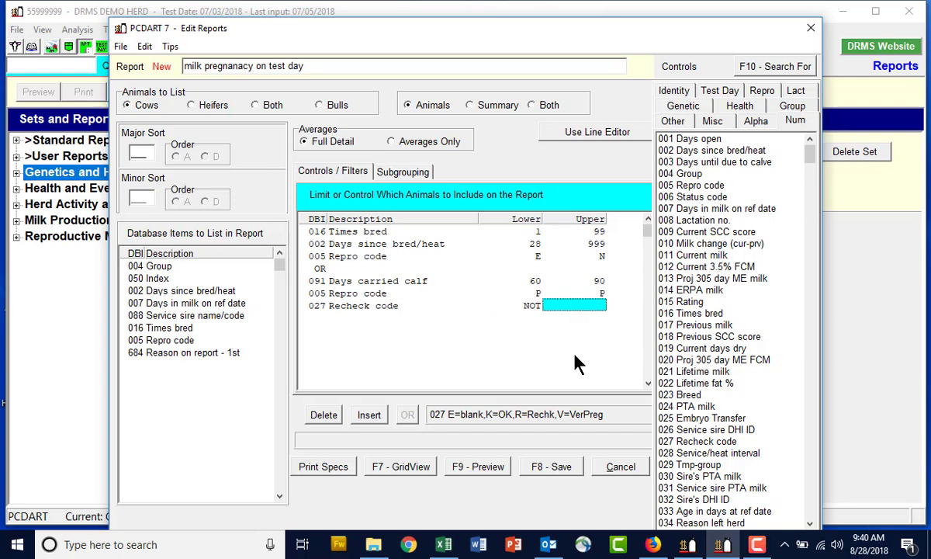
text(V)
key(Return)
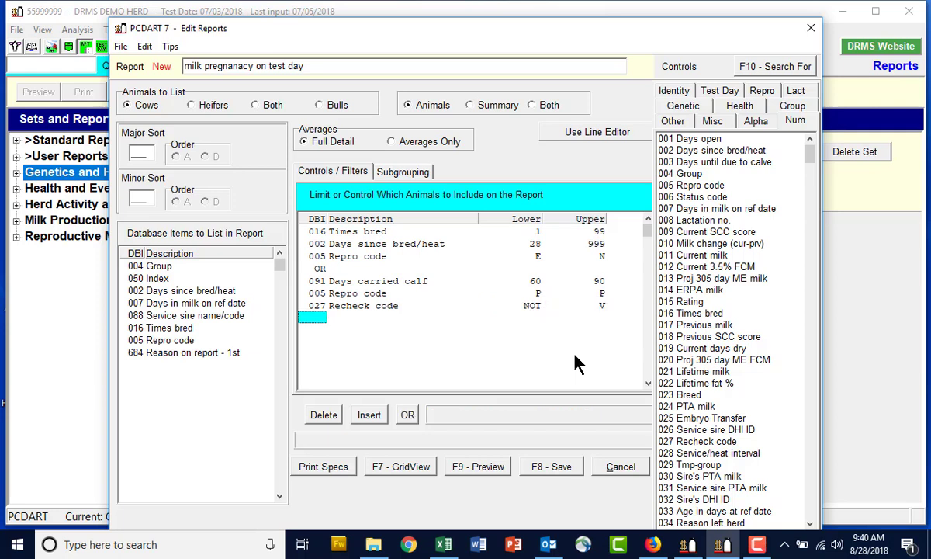
- Start a second OR condition and add a filter on item 091 Days carried calf ranging from 120 to 150
text(OR)
key(Return)
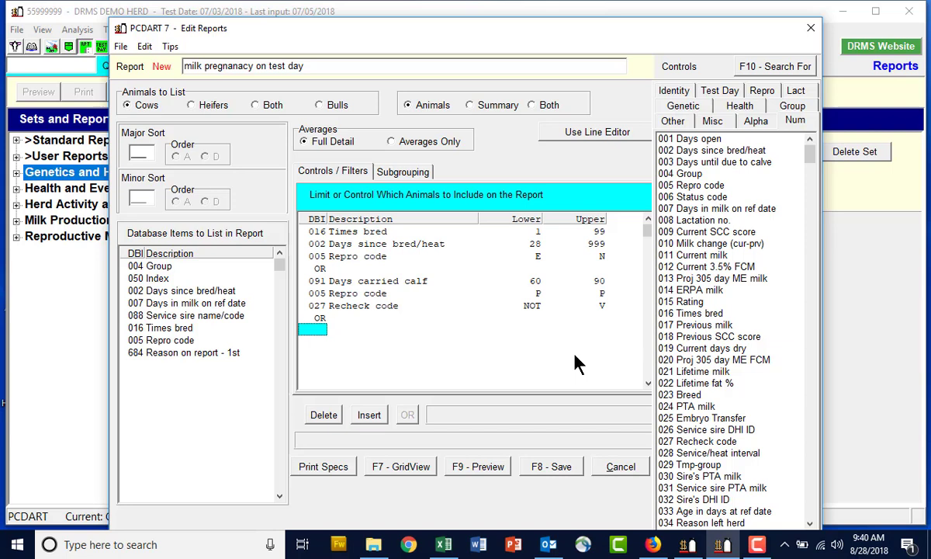
text(0911)
text(20)
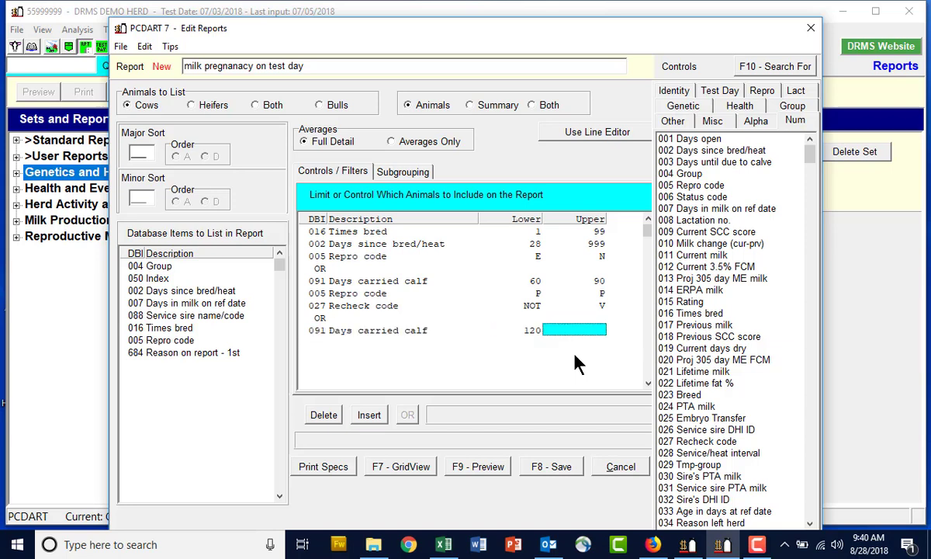
text(150)
key(Return)
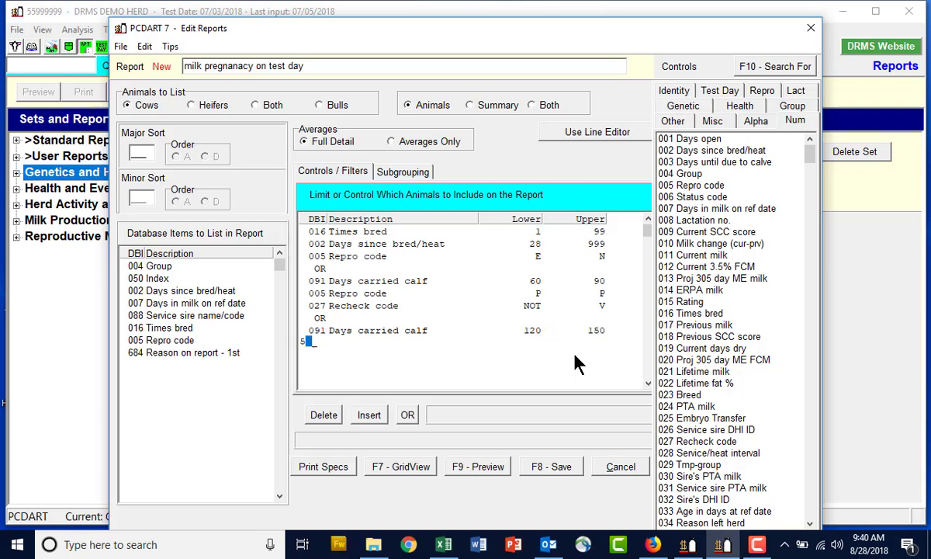
- Add a filter on item 005 Repro code with both limits set to P under the 120 to 150 Days carried calf filter
text(005)
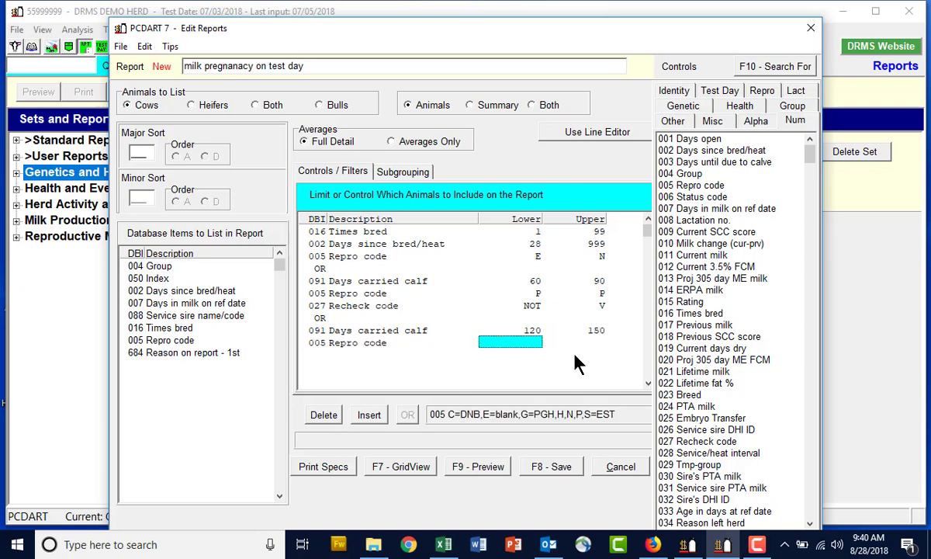
text(P)
key(Return)
key(Return)
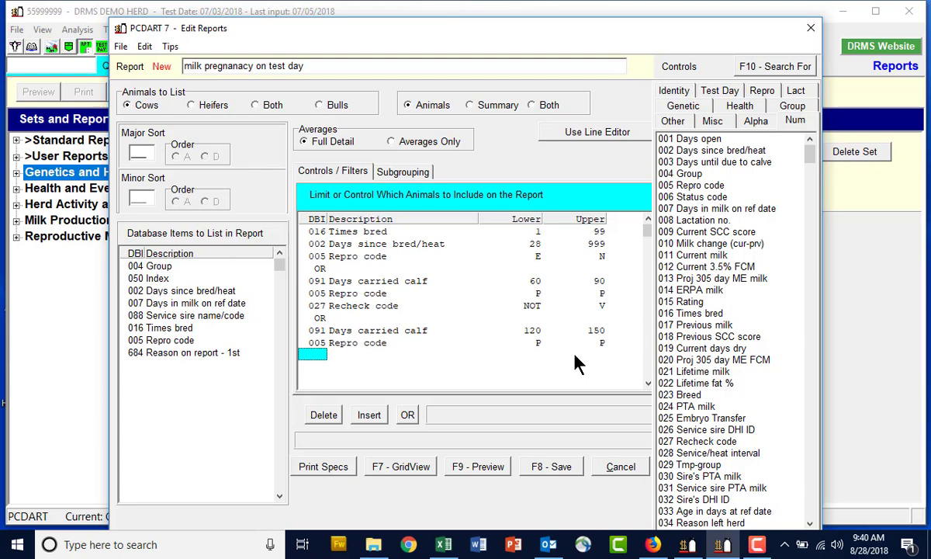
- Search the database items for "times" and add a filter on 372 Times Verified Pregnant with both limits set to 1
click(774, 66)
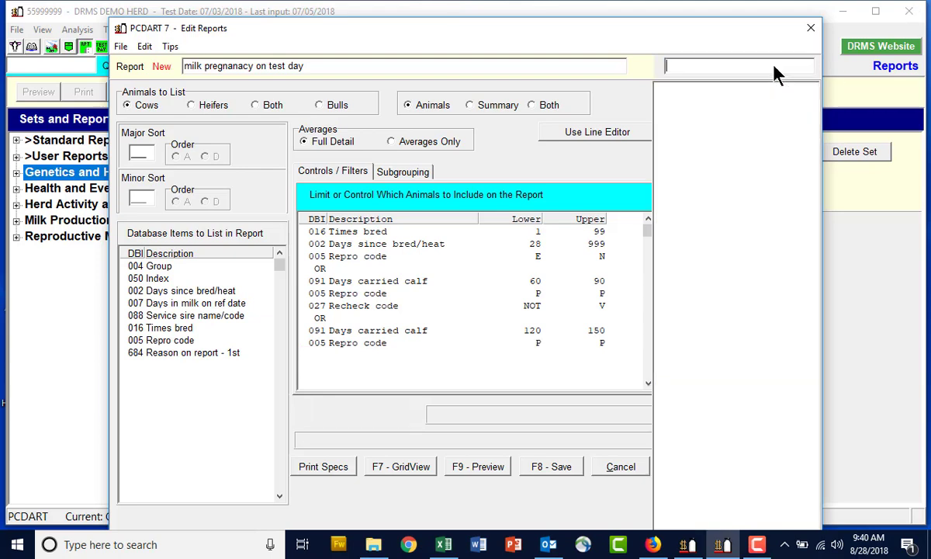
text(times)
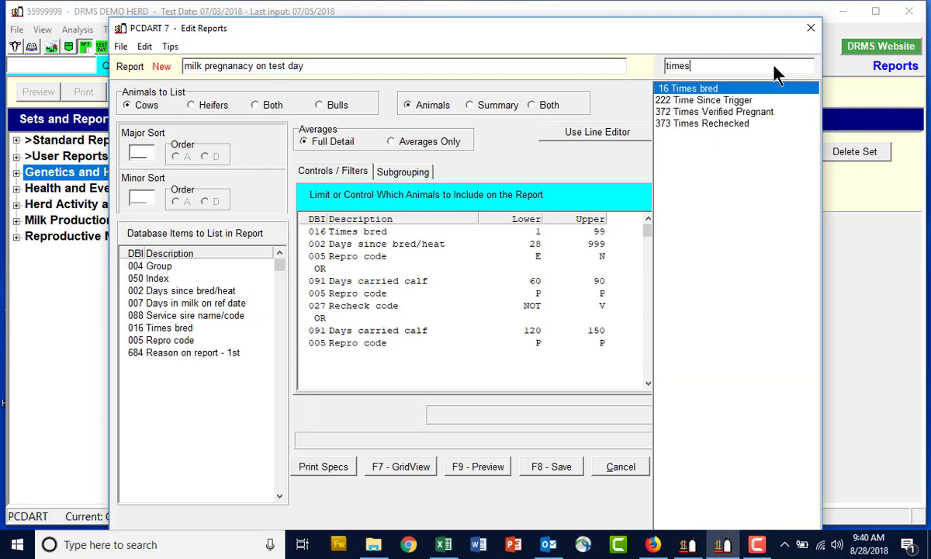
click(661, 112)
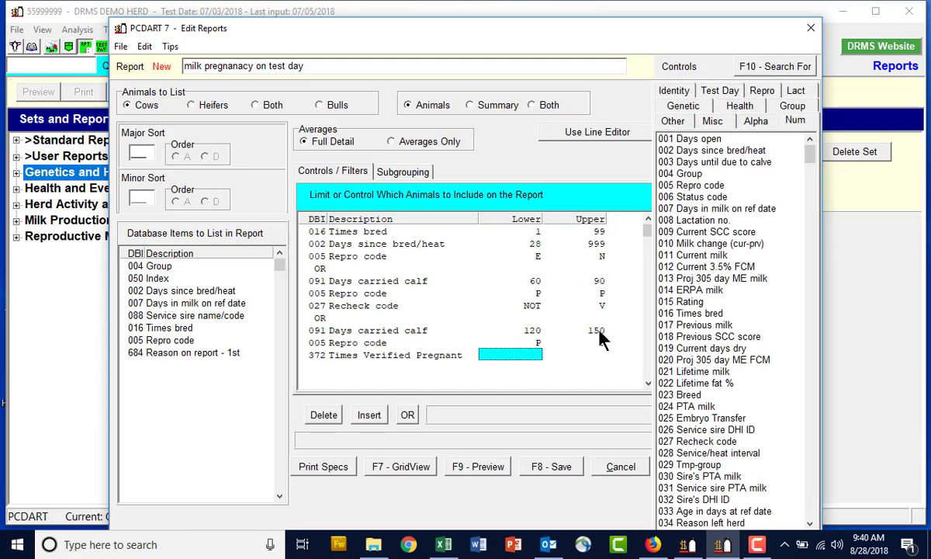
text(1)
key(Tab)
text(1)
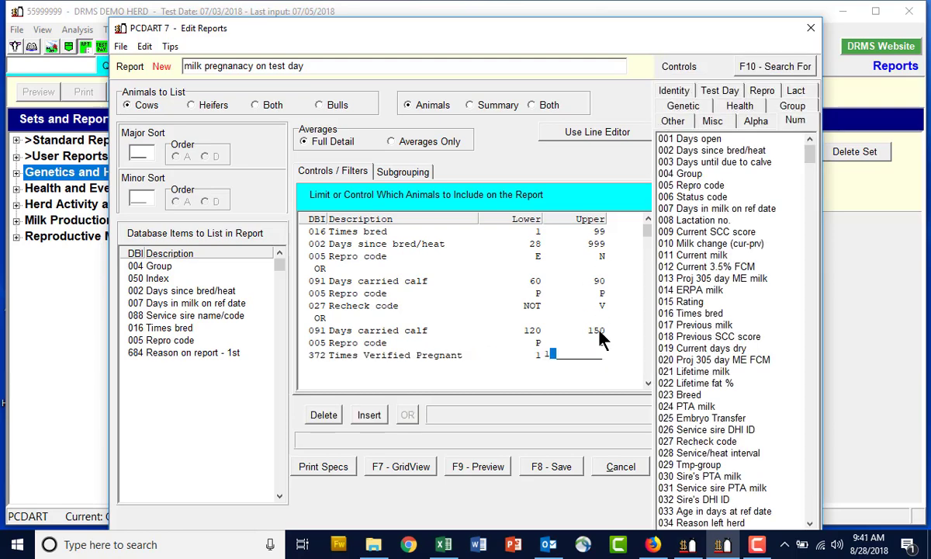
key(Tab)
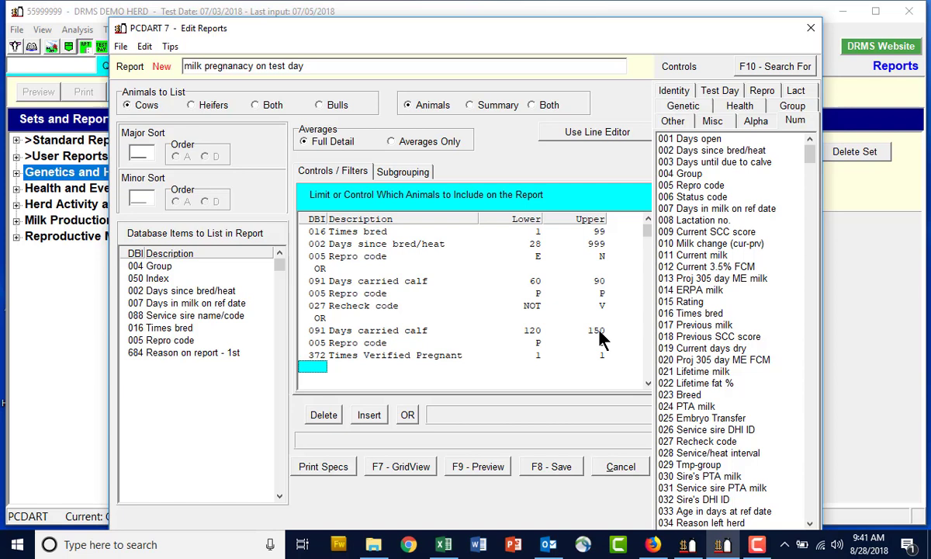
- Preview the report, look through the cows selected by the three filter groups and close the preview
click(489, 471)
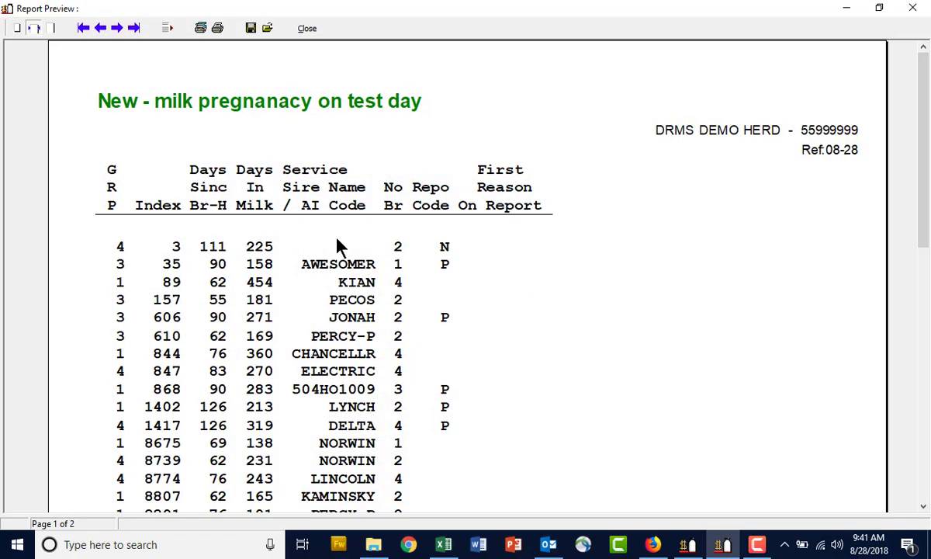
scroll(336, 246, down, 5)
scroll(337, 249, up, 5)
click(308, 29)
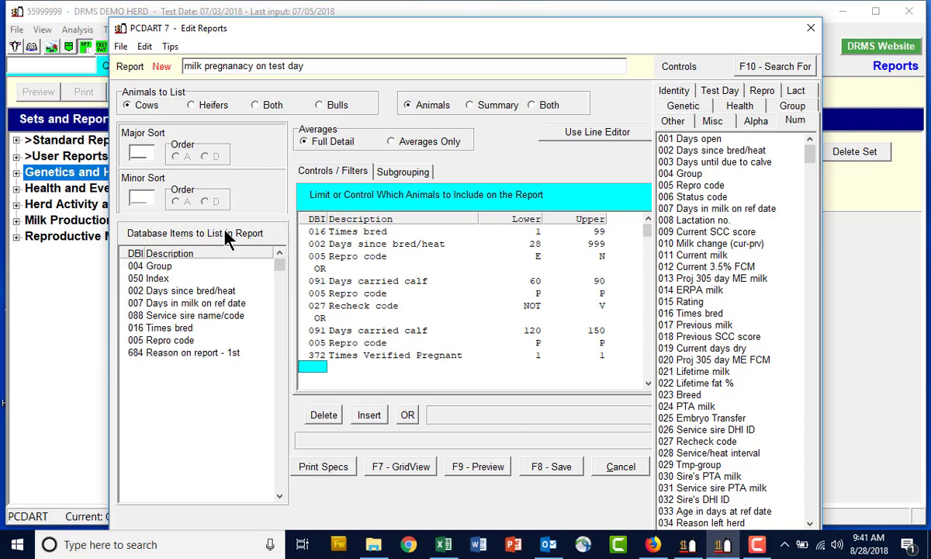
- Insert item 684 Reason on report - 1st before the first OR with the reason text 1ST PGCK
click(320, 269)
click(370, 421)
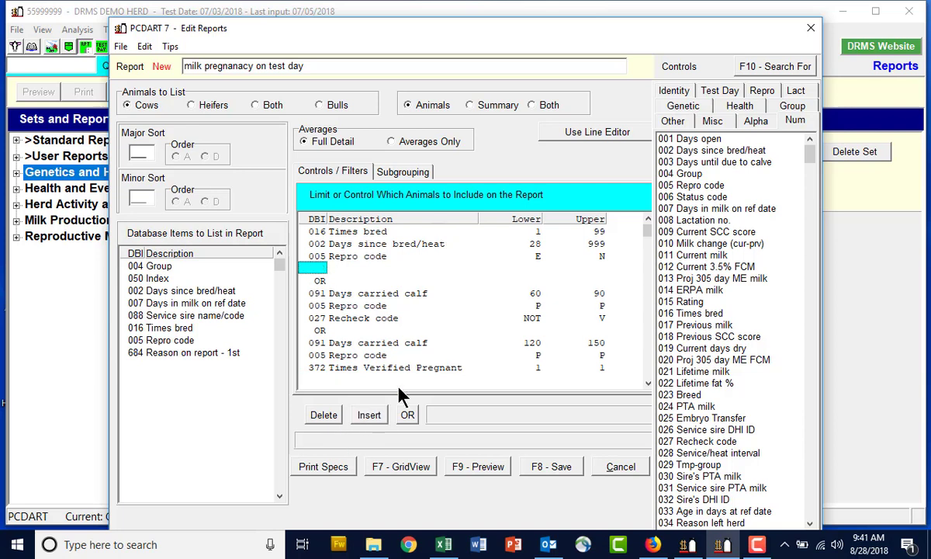
text(684)
key(Return)
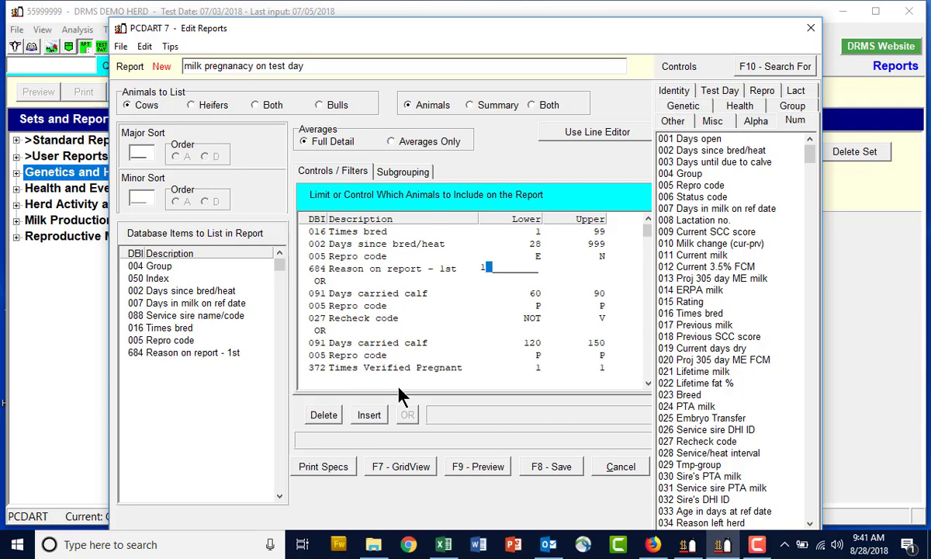
text(1ST PGCK)
key(Return)
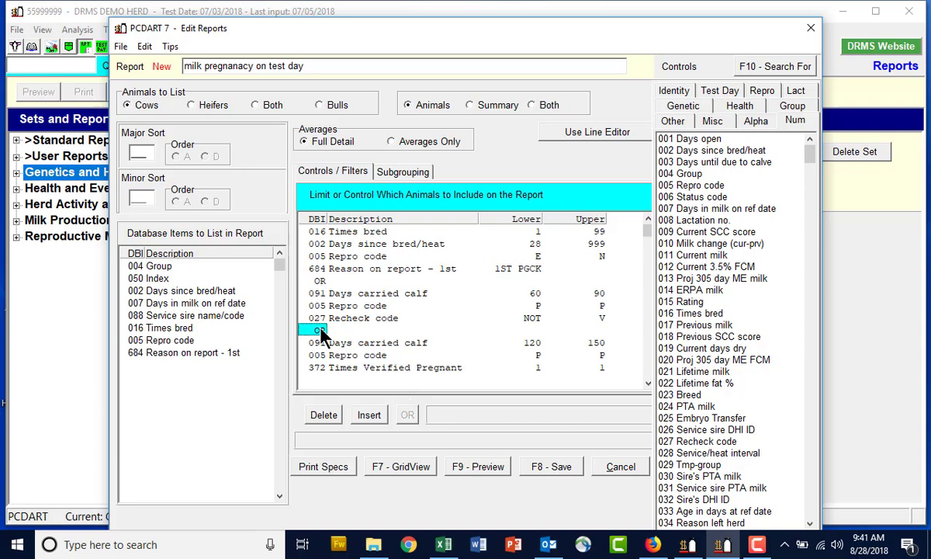
- Insert item 684 Reason on report - 1st before the second OR with the reason text 2ND PGCK
click(368, 419)
text(684)
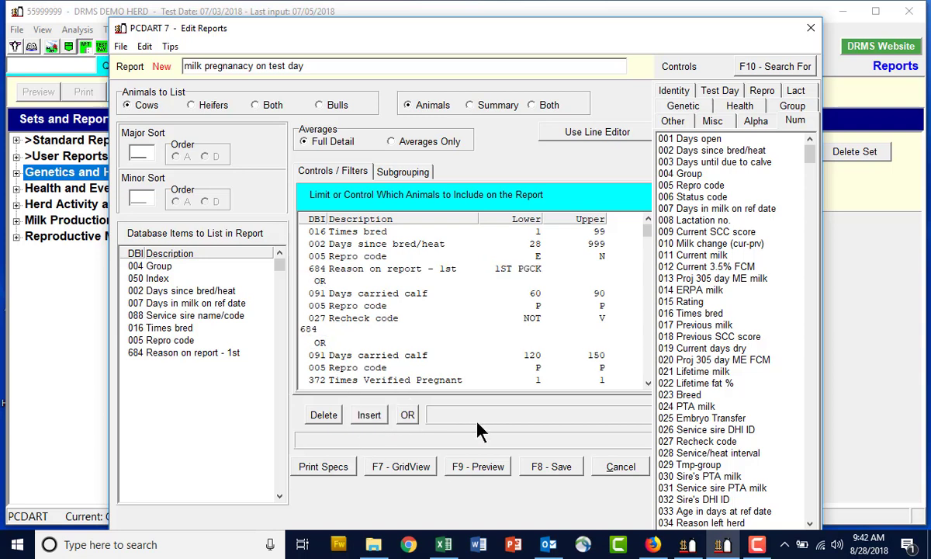
key(Return)
text(2)
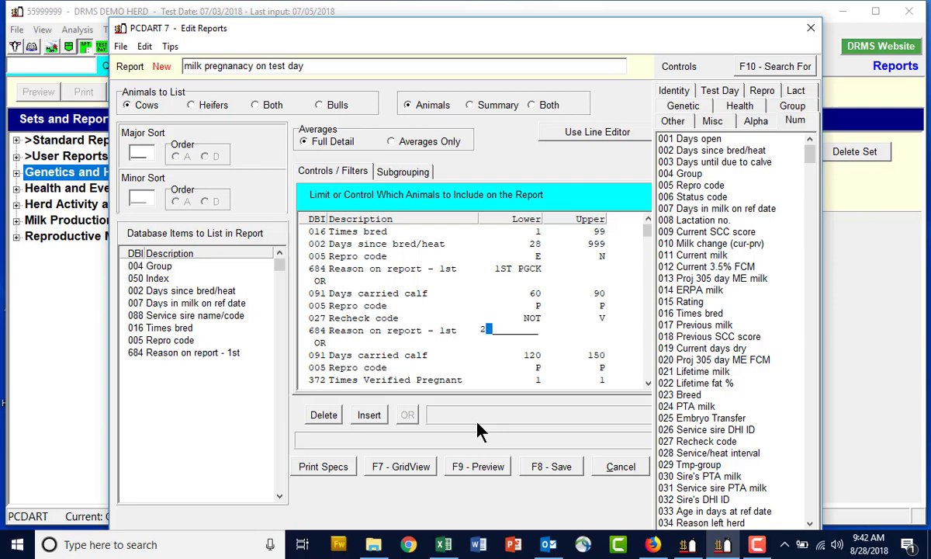
text(ND PGCK)
key(Return)
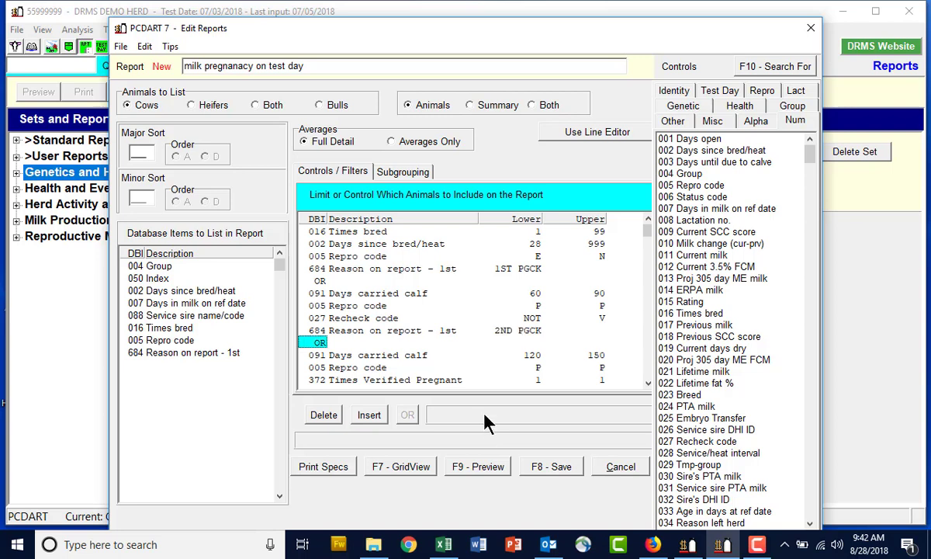
- Add item 684 Reason on report - 1st at the end of the last filter group with the reason text 3RD PGCK
click(315, 381)
key(Down)
text(68)
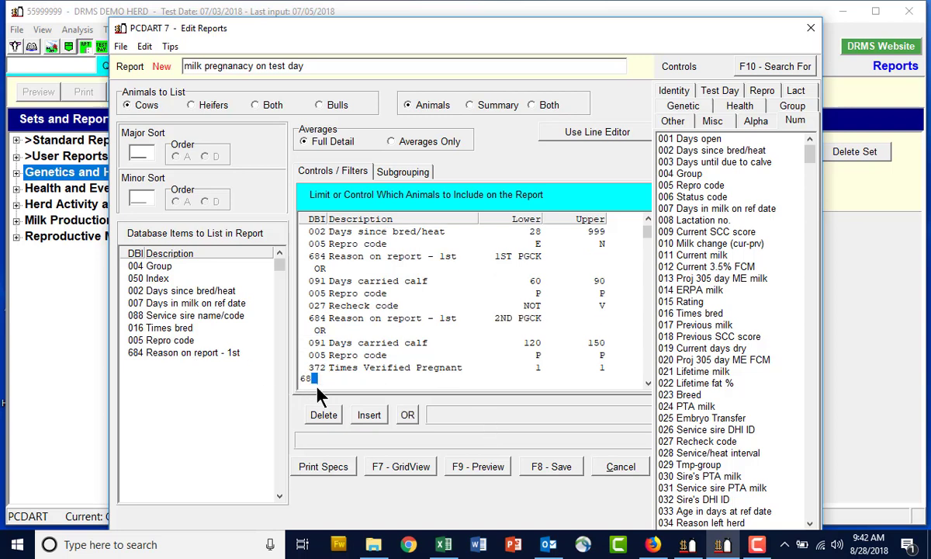
key(Return)
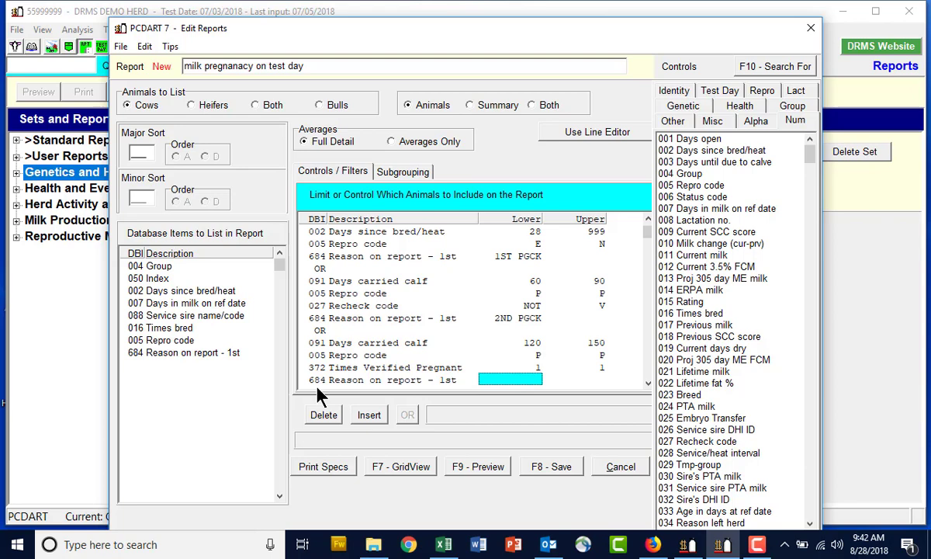
text(3RD )
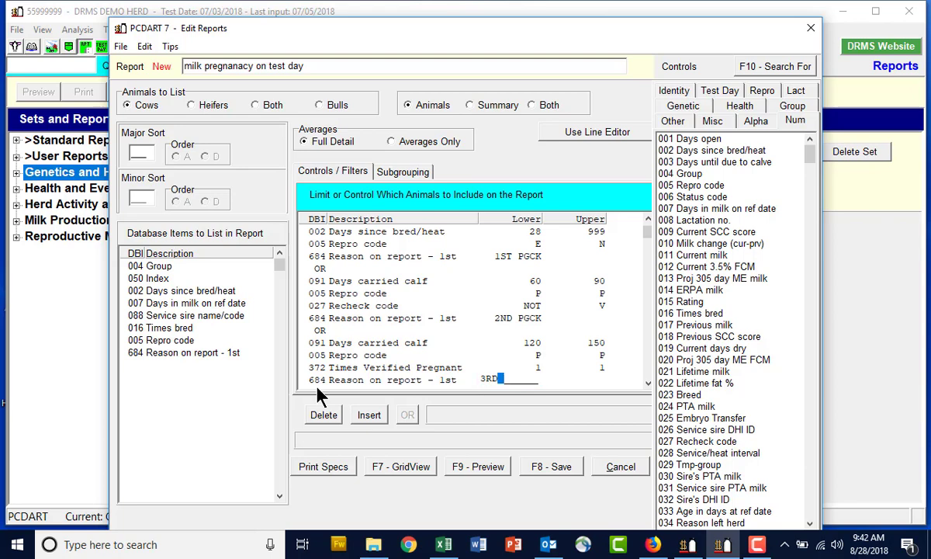
text(PGCK)
key(Return)
- Preview the report to check the reason listed for each cow and close the preview
click(481, 469)
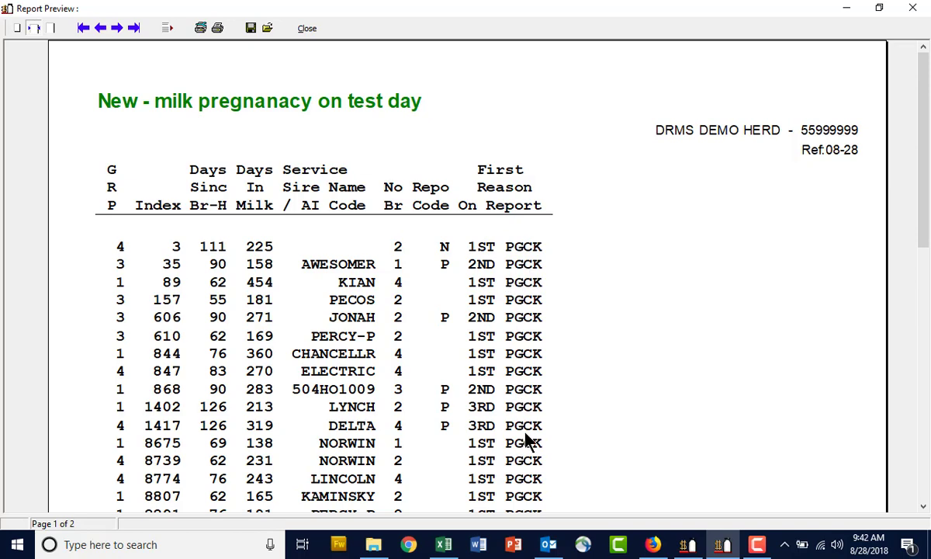
click(306, 30)
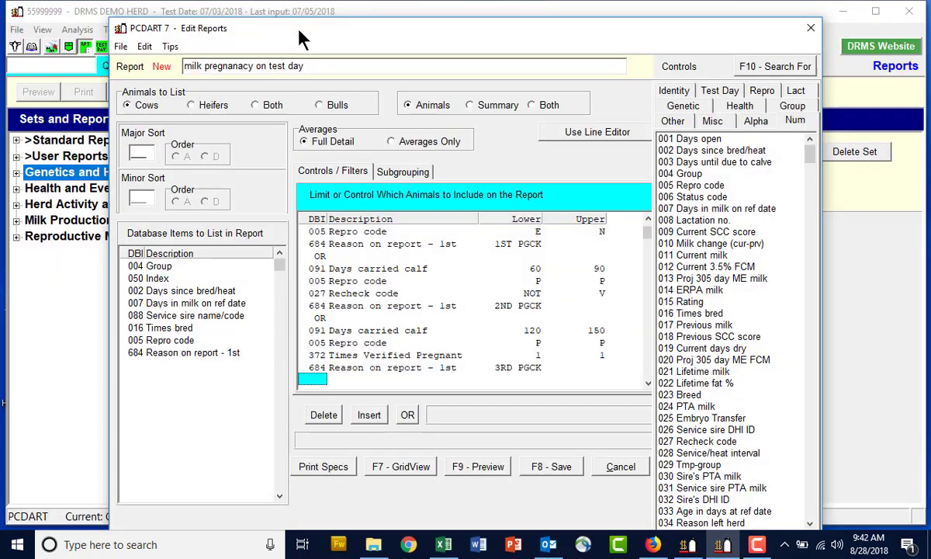